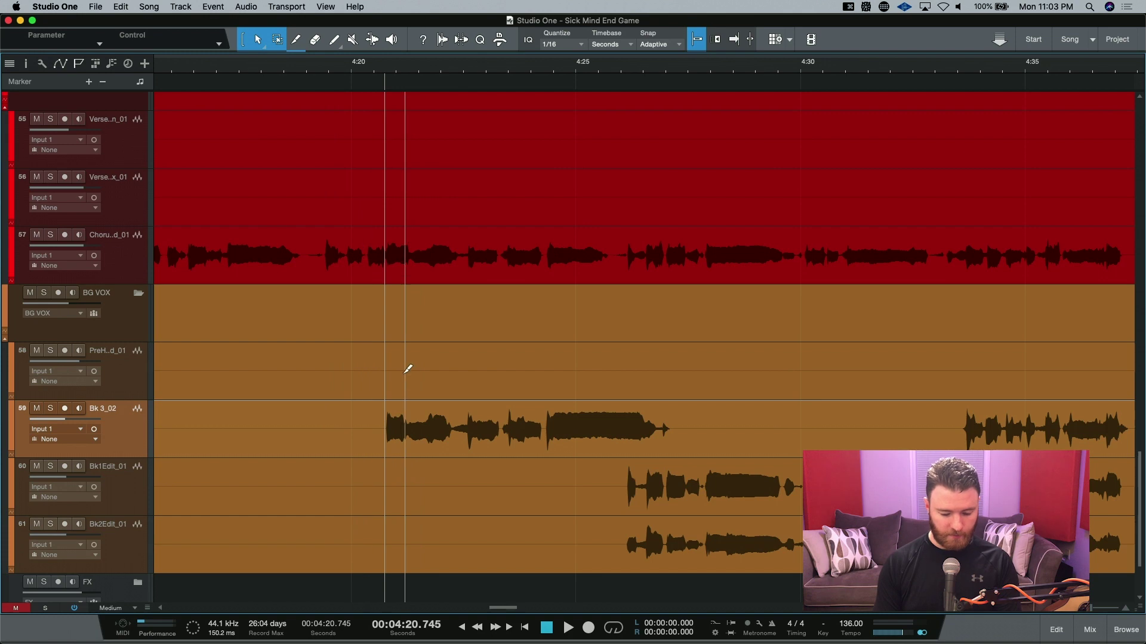
Play back the lead and harmony vocals from just before the held phrase.
left_click(291, 71)
key("space")
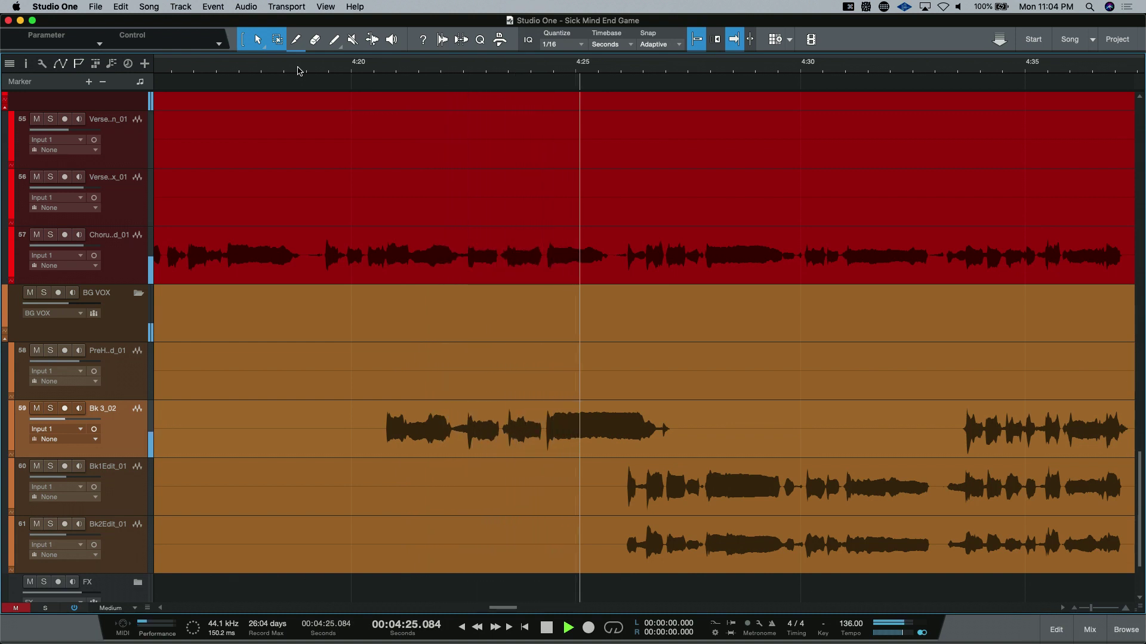
key("space")
scroll(414, 405, "right", 2)
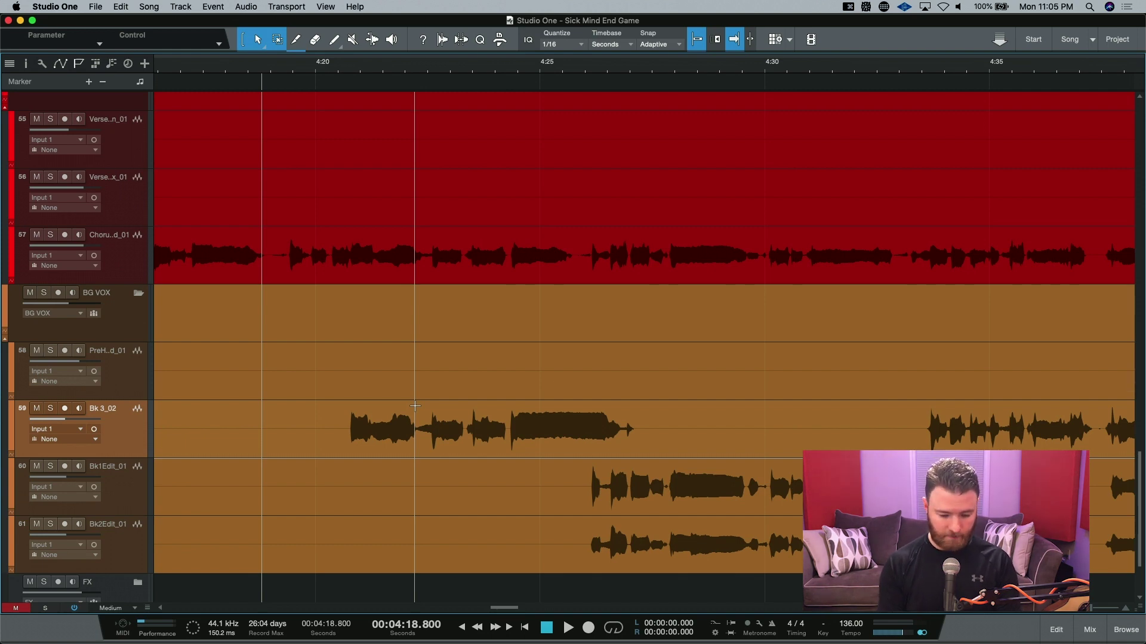
Zoom in and mark the held Bk 3_02 phrase as a range from 4:20.75 to 4:22.3.
key("e")
key("e")
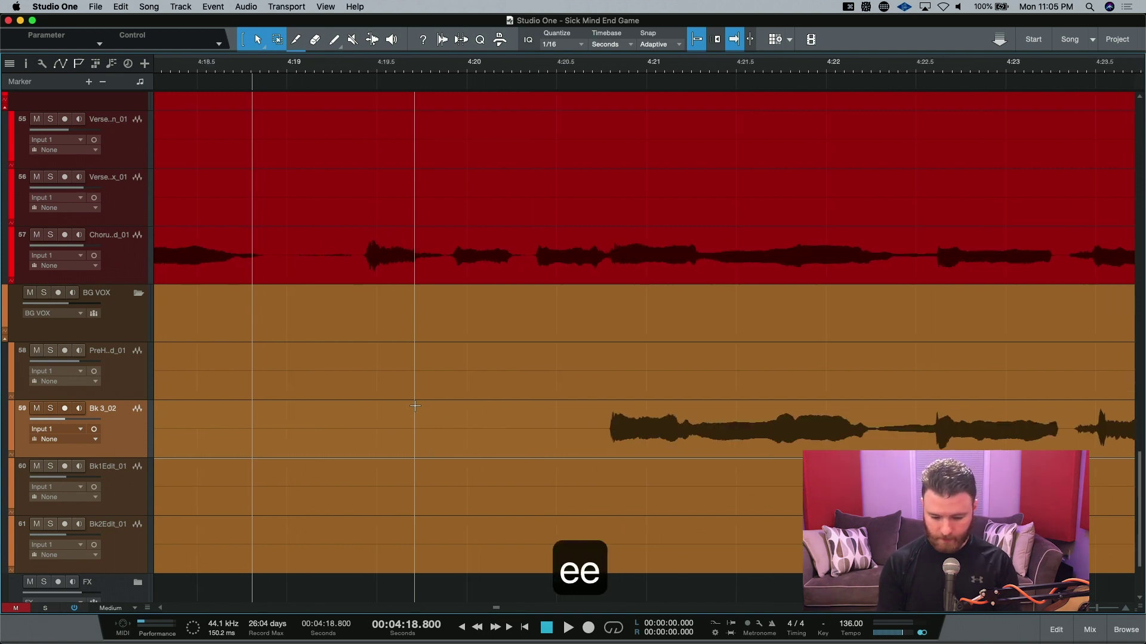
scroll(414, 407, "right", 2)
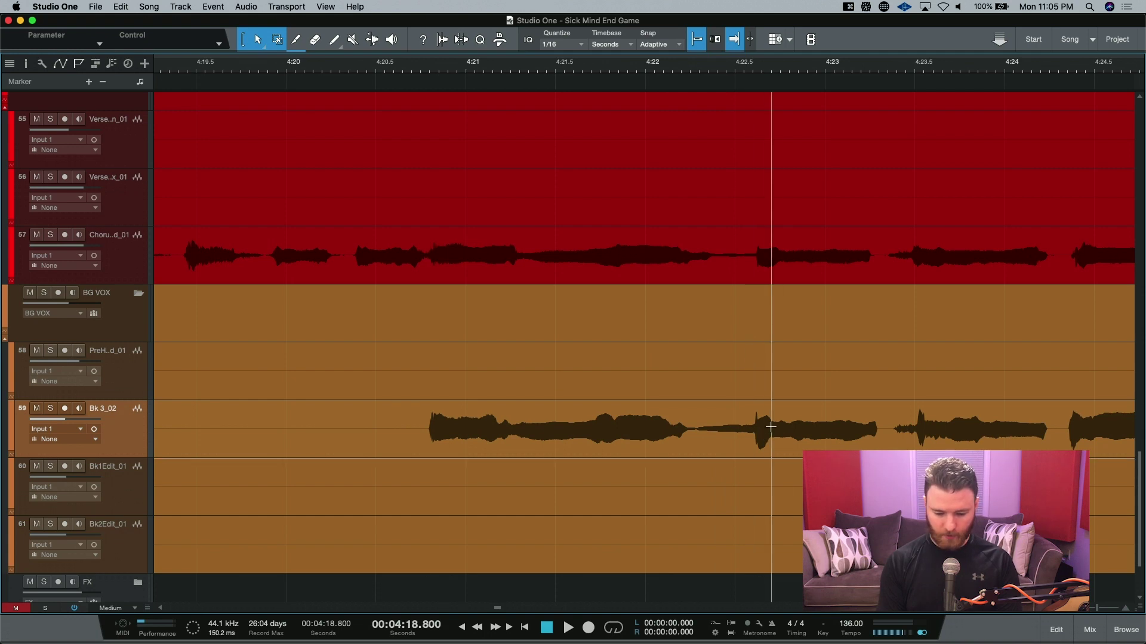
left_click_drag(696, 422, 424, 421)
scroll(604, 362, "down", 1)
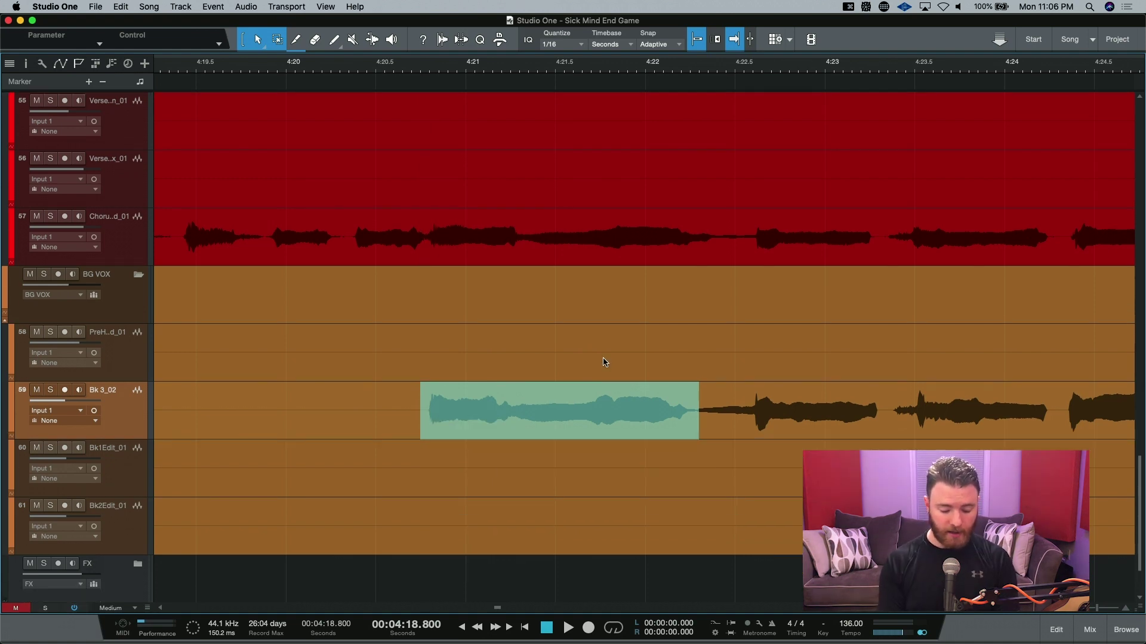
Split the marked range into its own Bk 3_02 event and slip its audio later inside the event.
key("alt+x")
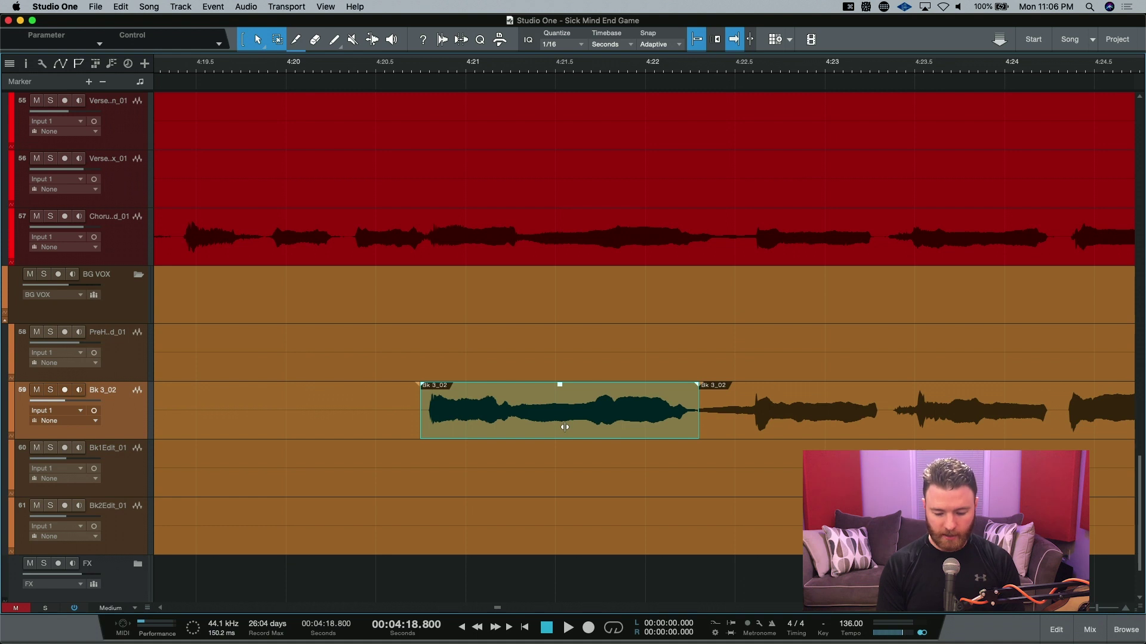
mouse_move(565, 428)
left_mouse_down()
mouse_move(579, 427)
mouse_move(185, 424)
mouse_move(222, 413)
mouse_move(333, 427)
mouse_move(396, 414)
mouse_move(584, 420)
mouse_move(567, 424)
left_mouse_up()
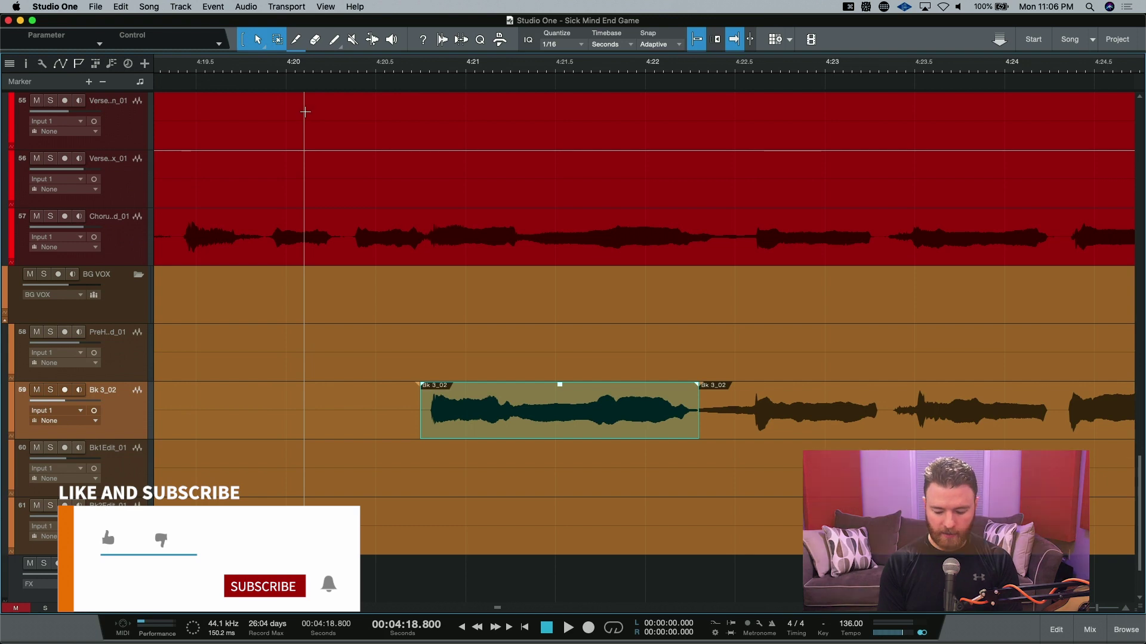
Play back the slip edit from just before the phrase.
left_click(282, 72)
key("space")
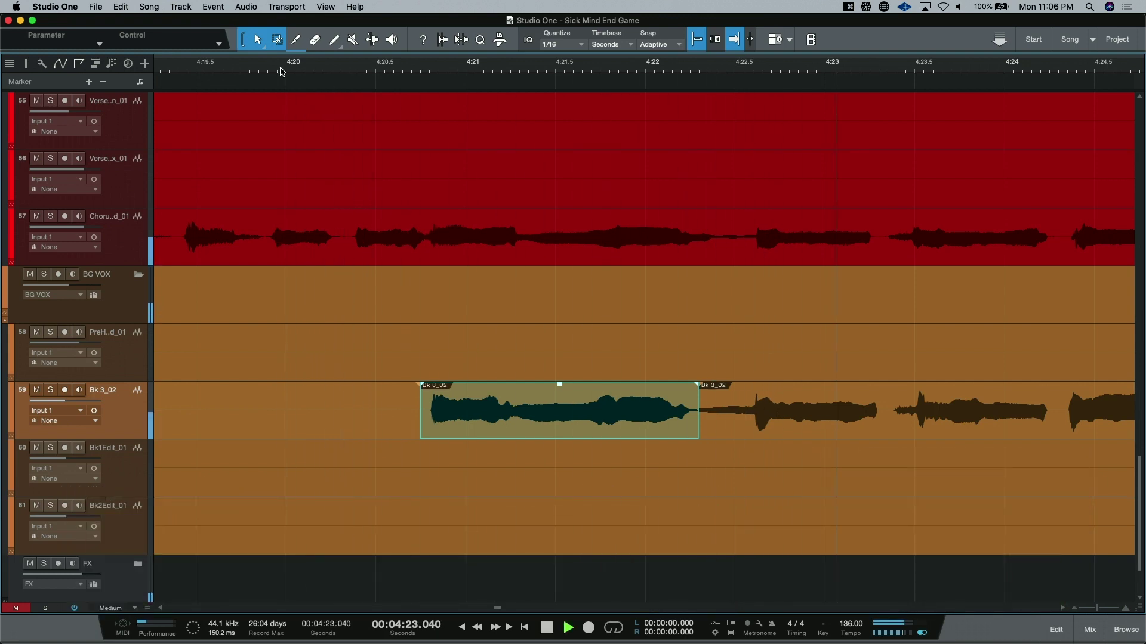
key("space")
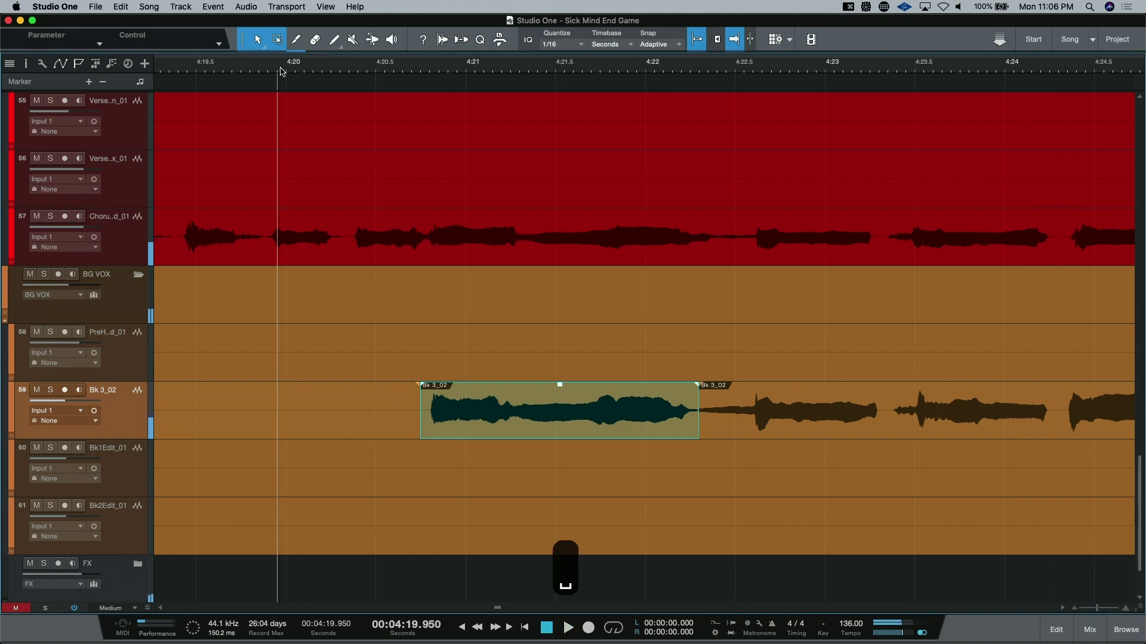
Solo the lead chorus and Bk 3_02 tracks together and play them.
left_click(129, 247, "super")
key("s")
key("space")
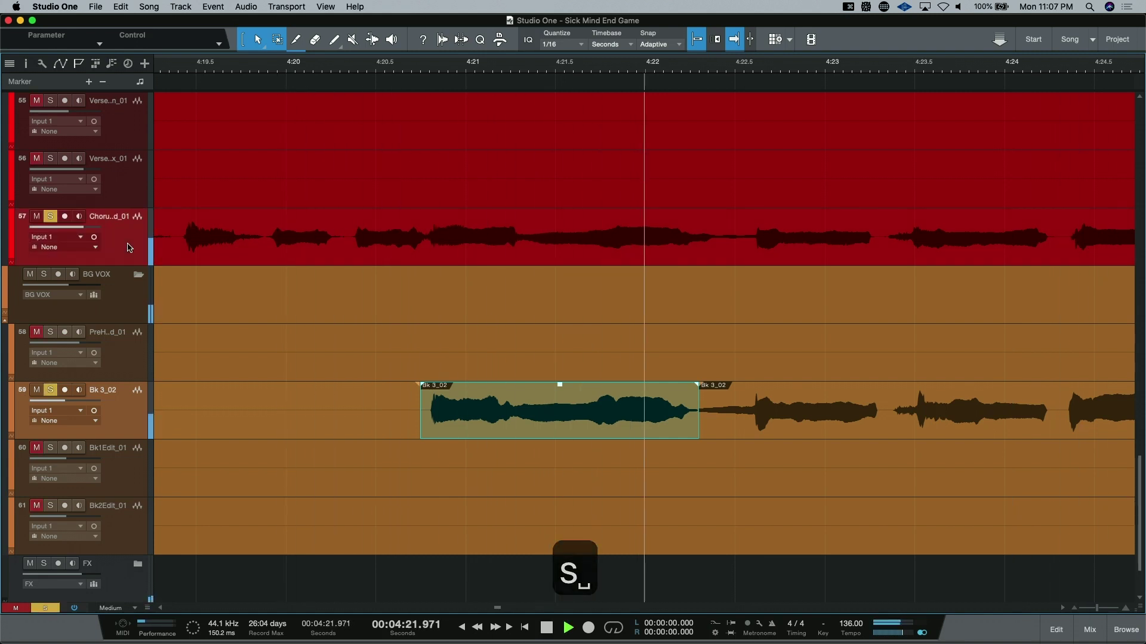
key("space")
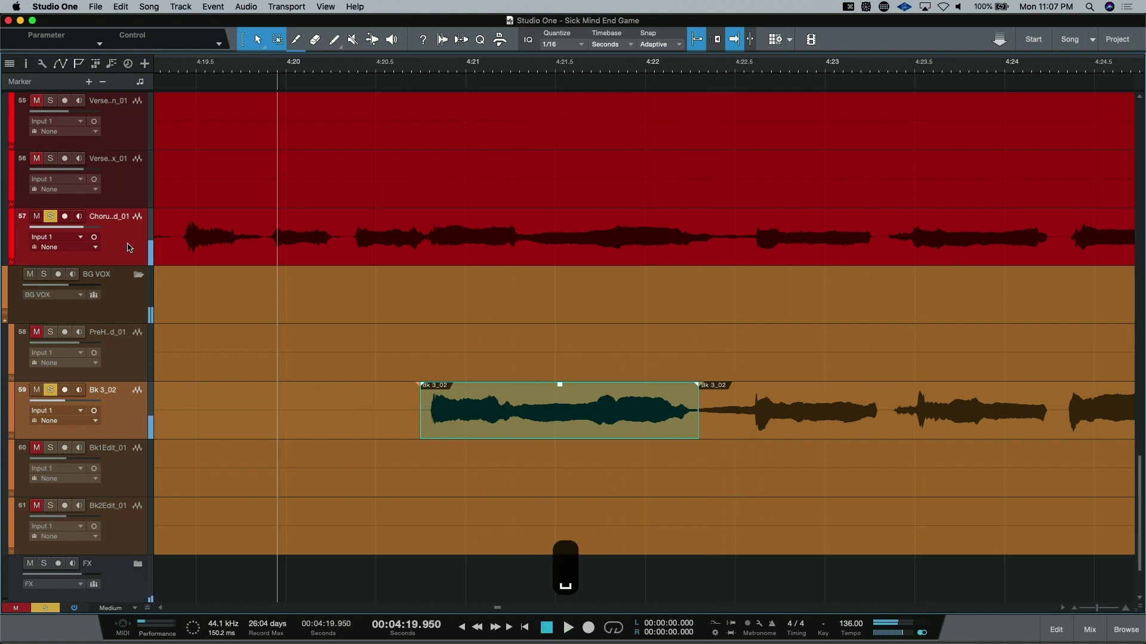
Undo the last slip adjustment and play the section again.
key("super+z")
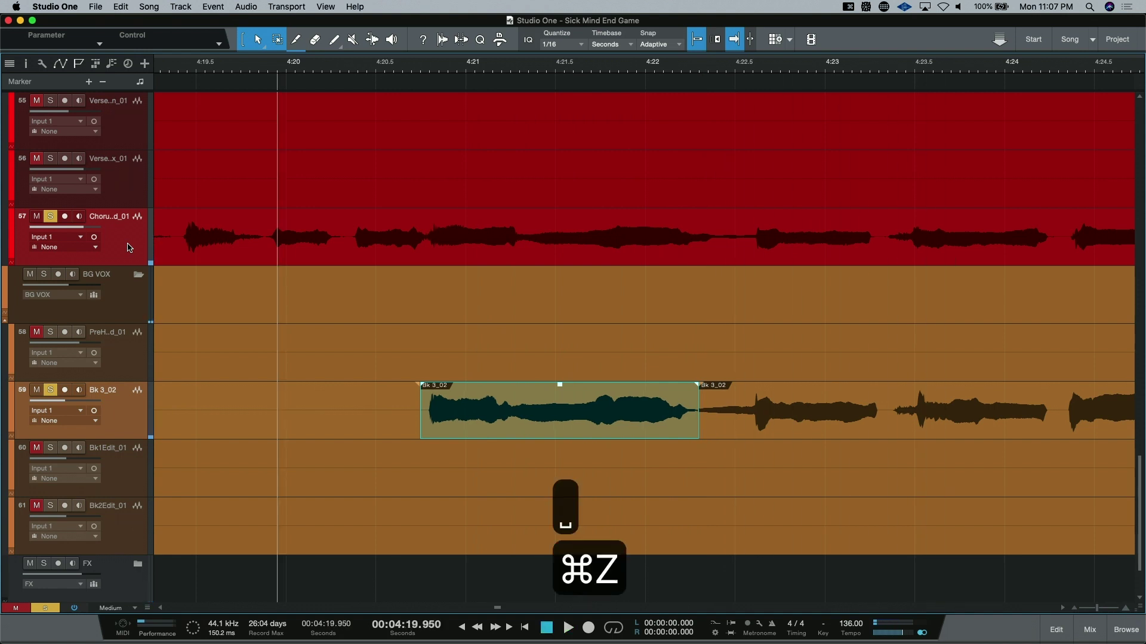
key("space")
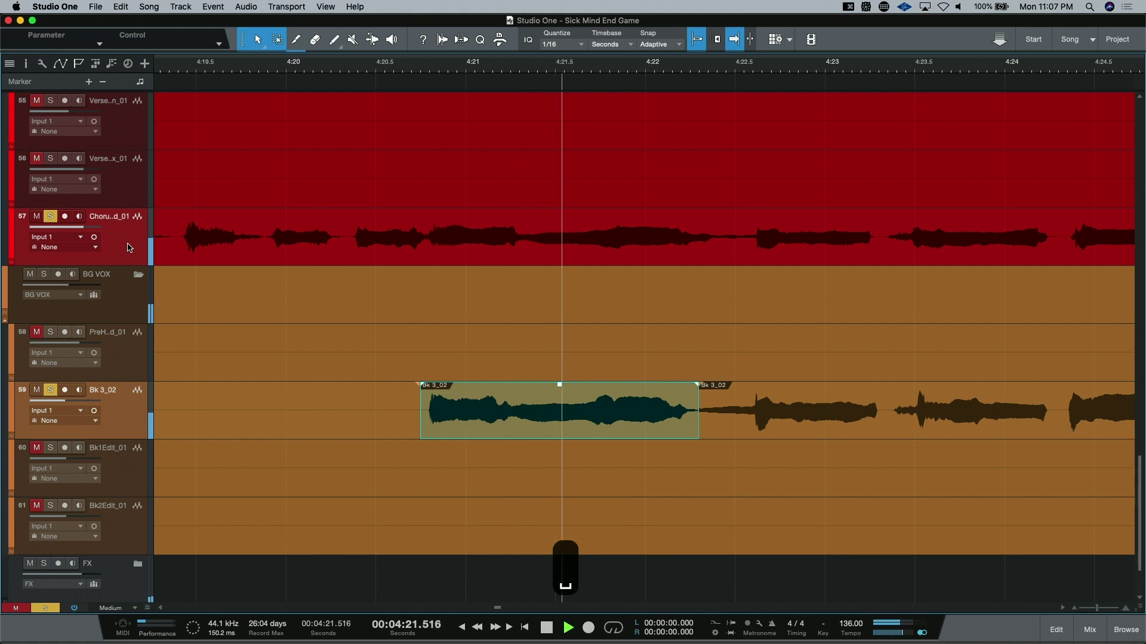
key("space")
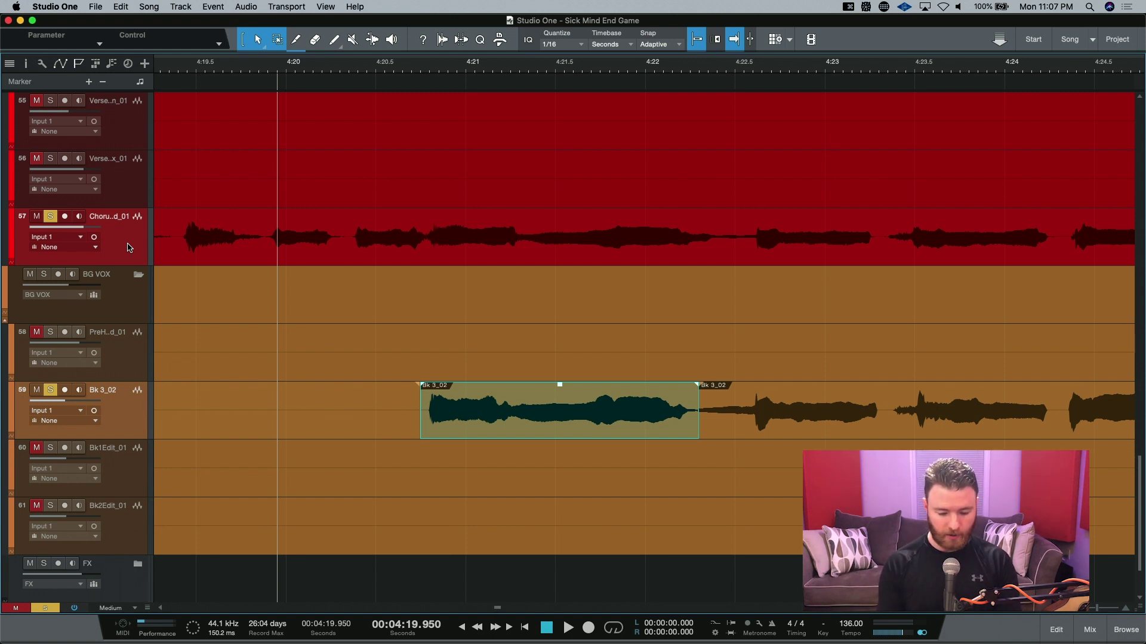
Locate the playhead to the Bk 3_02 event's start at 4:20.745, zooming in then back out.
key("x")
key("e")
key("e")
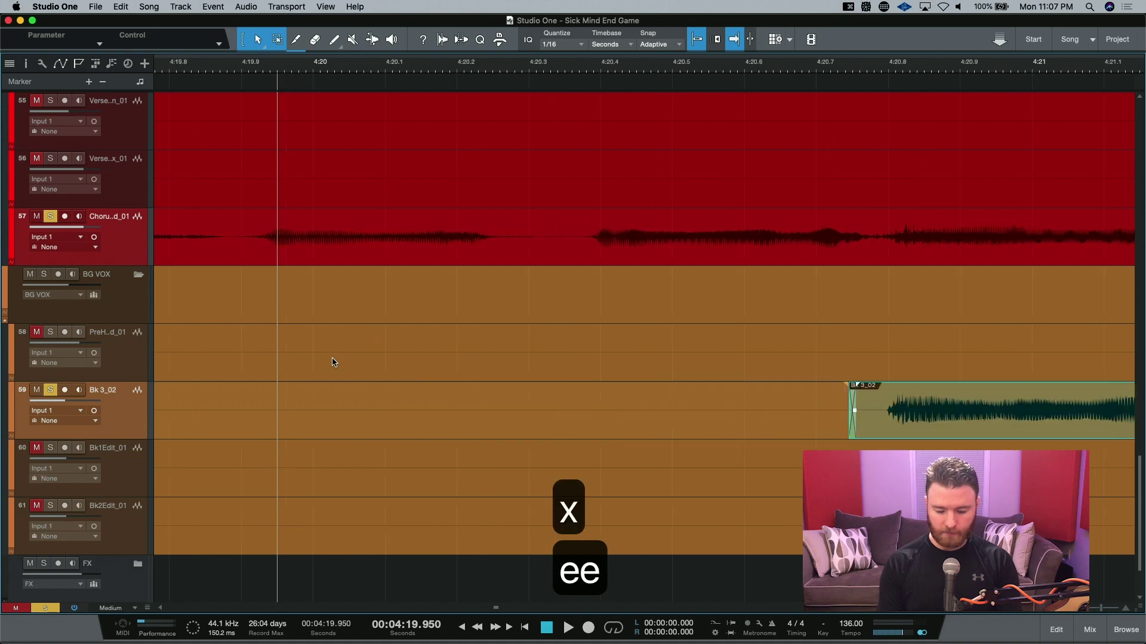
key("l")
key("e")
key("e")
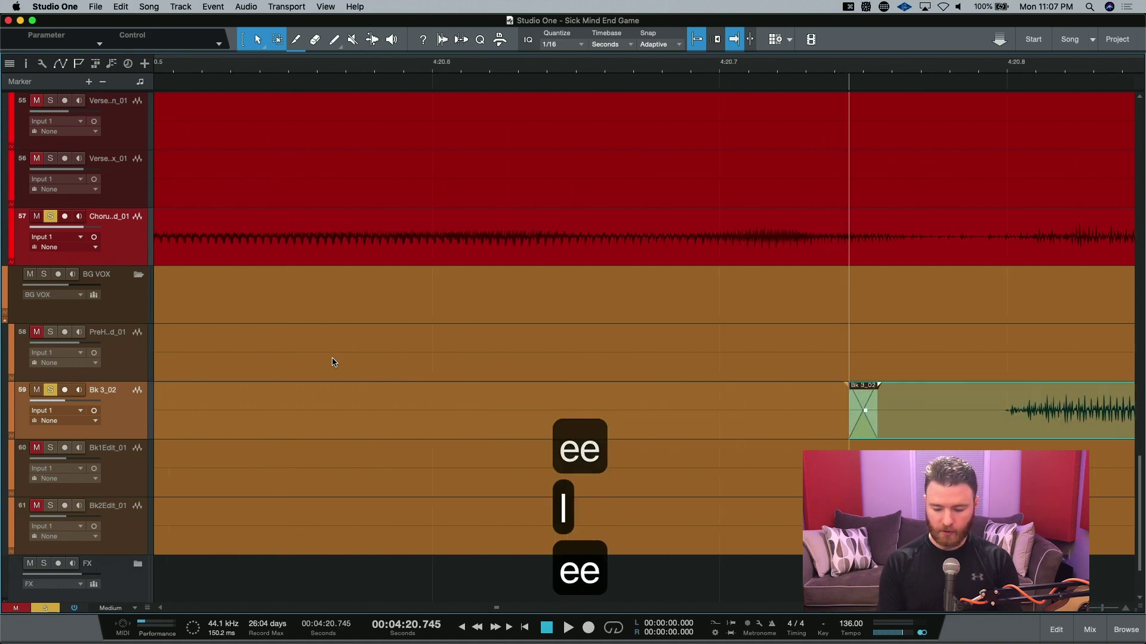
key("e")
key("w")
key("w")
key("w")
key("w")
key("w")
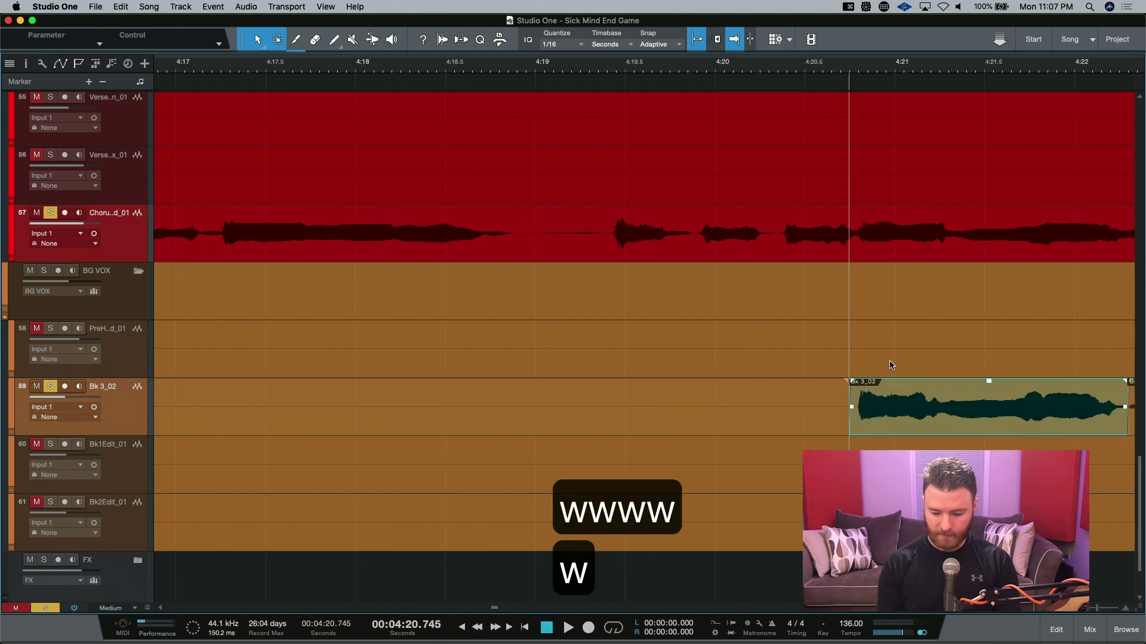
Zoom to the Bk 3_02 event and draw an empty event on track 60 beneath it.
key("z")
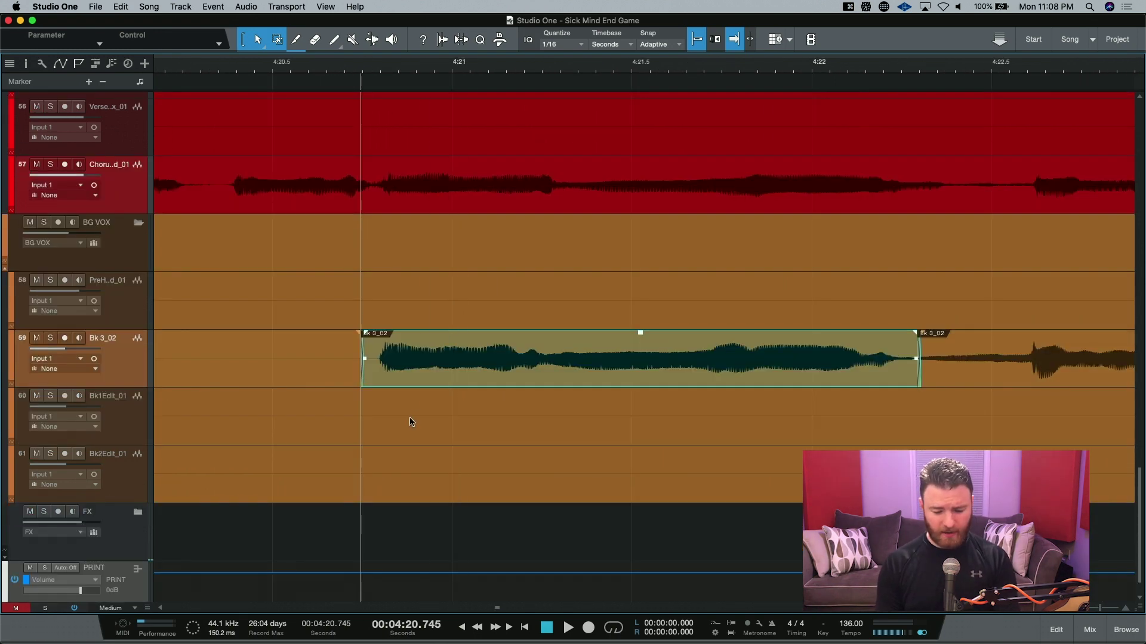
key("3")
left_click(383, 411)
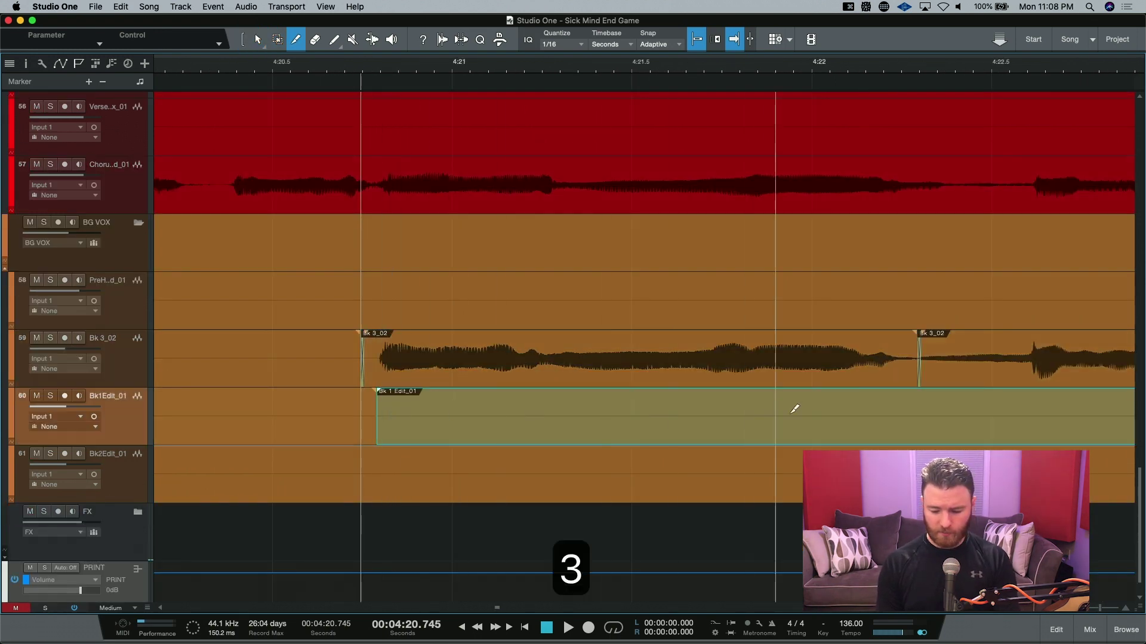
left_click(922, 415)
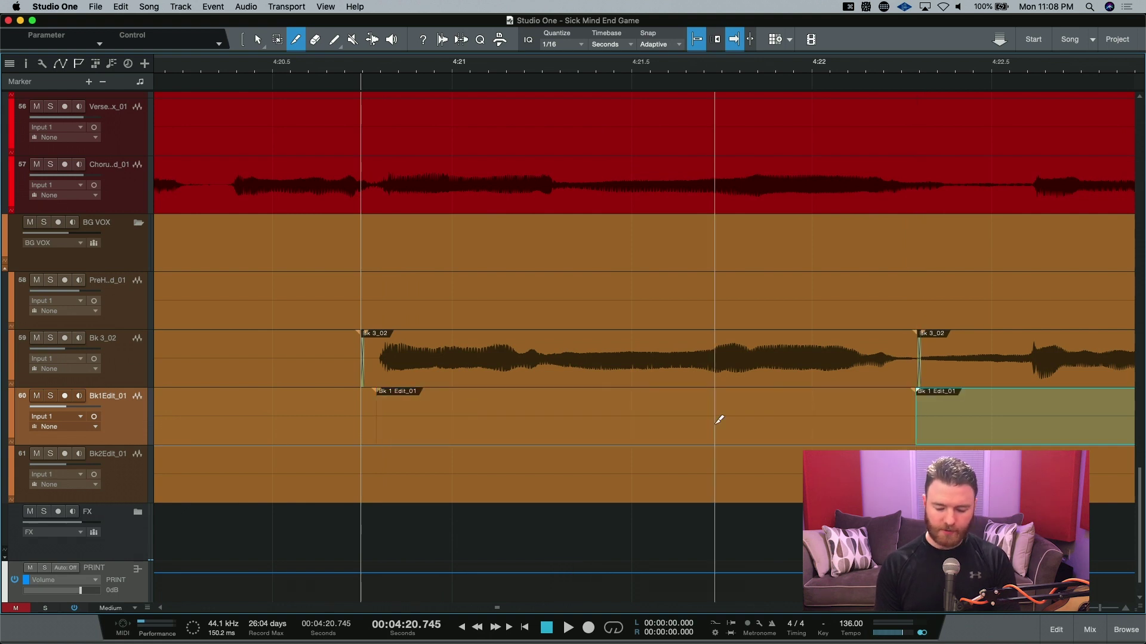
Move and trim the empty event's edges to match the Bk 3_02 phrase.
key("1")
left_click_drag(602, 443, 614, 437)
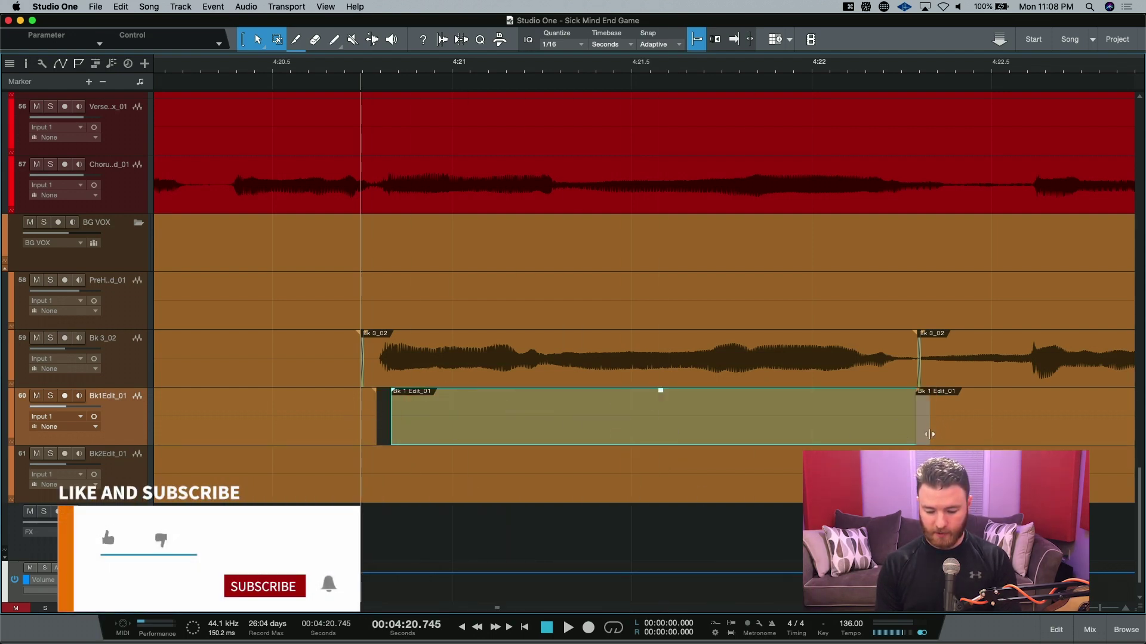
left_click_drag(929, 435, 915, 435)
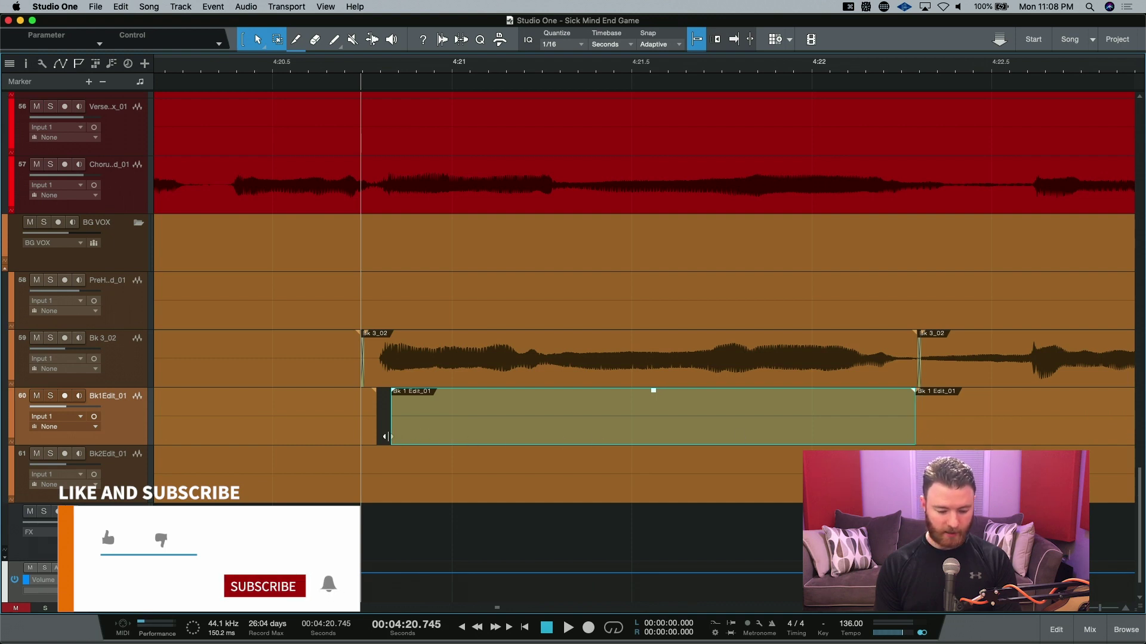
left_click_drag(385, 437, 373, 440)
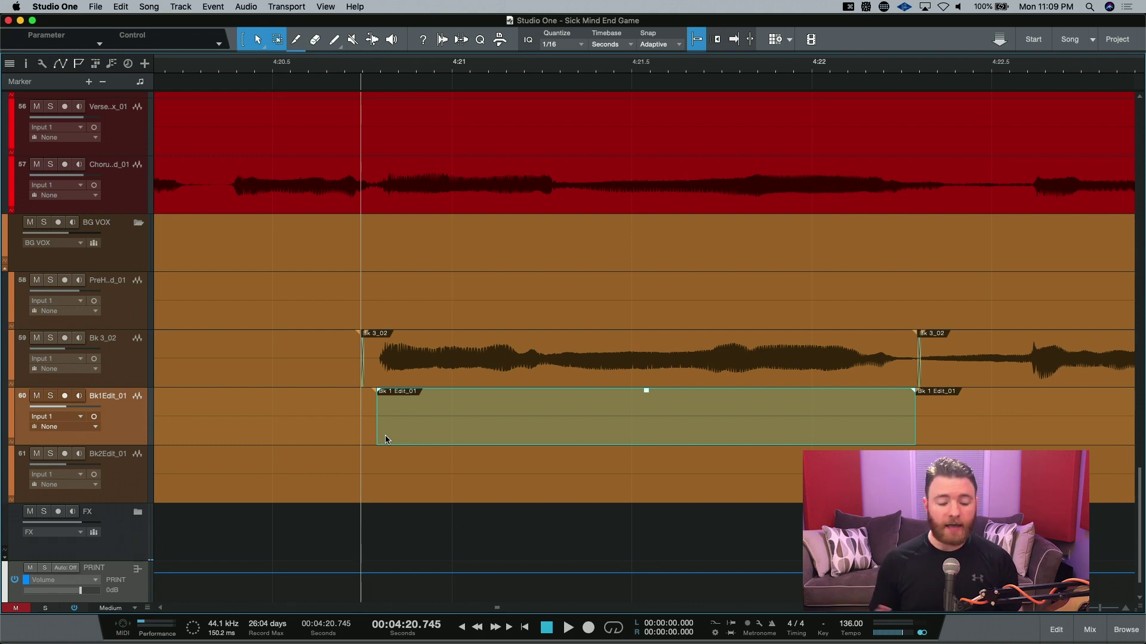
Select the Bk 3_02 event and trim its start later to 4:20.754.
left_click(628, 380)
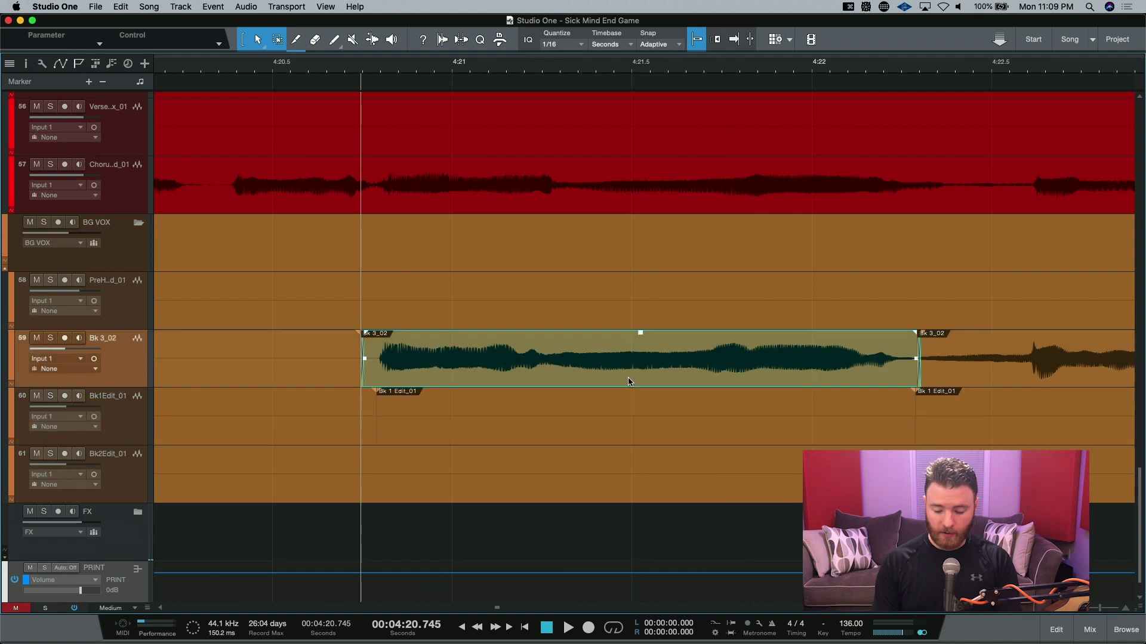
key("e")
key("e")
key("e")
key("e")
key("e")
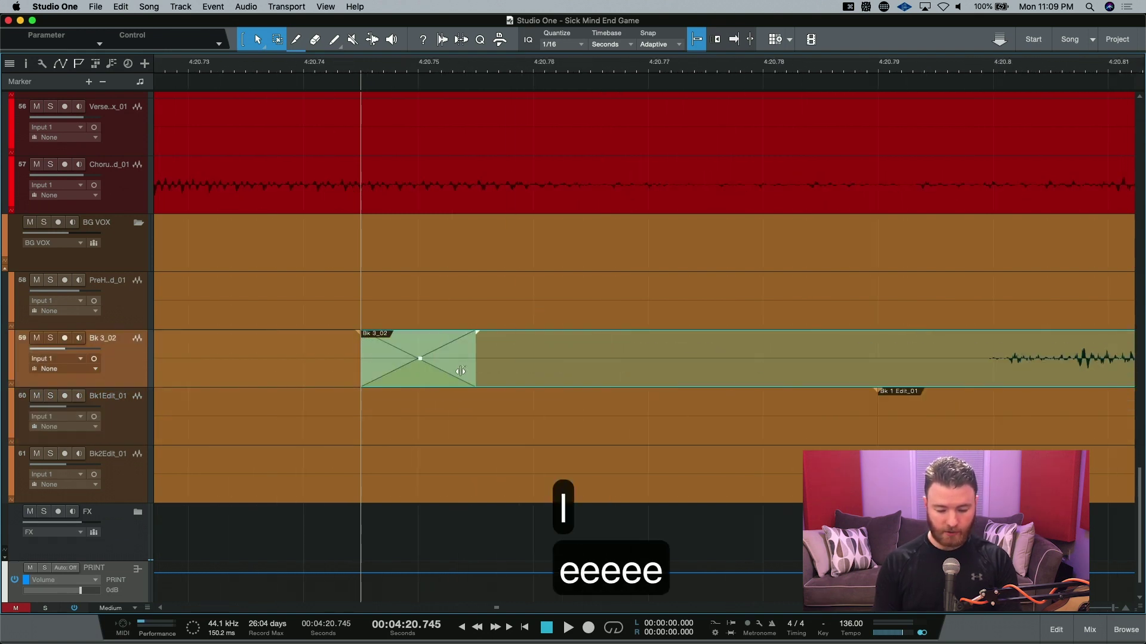
left_click_drag(411, 384, 455, 384)
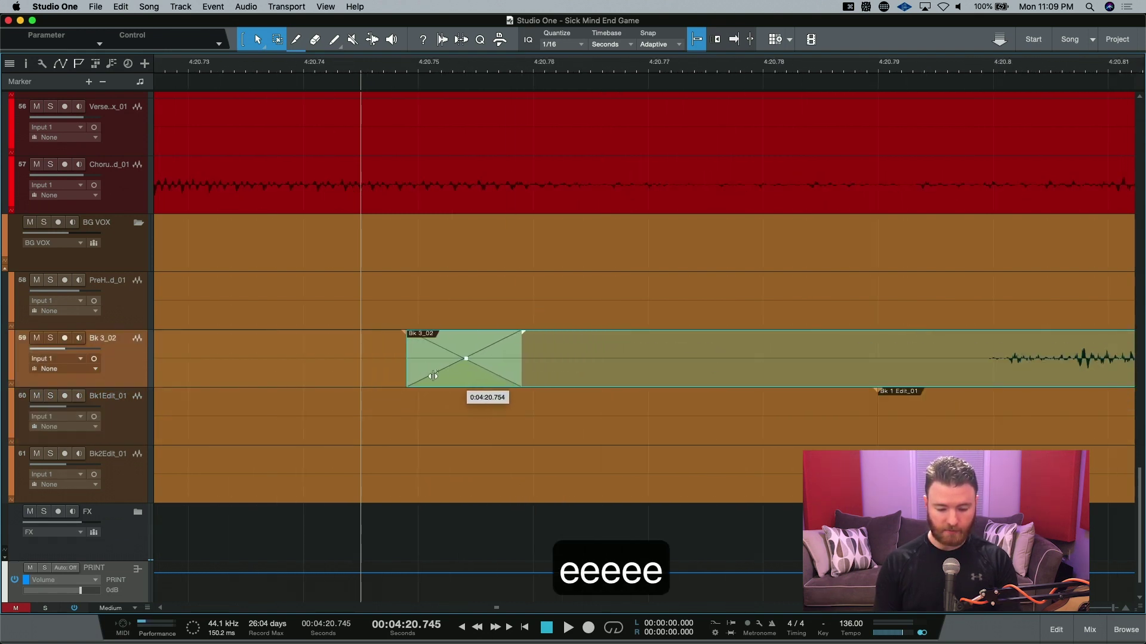